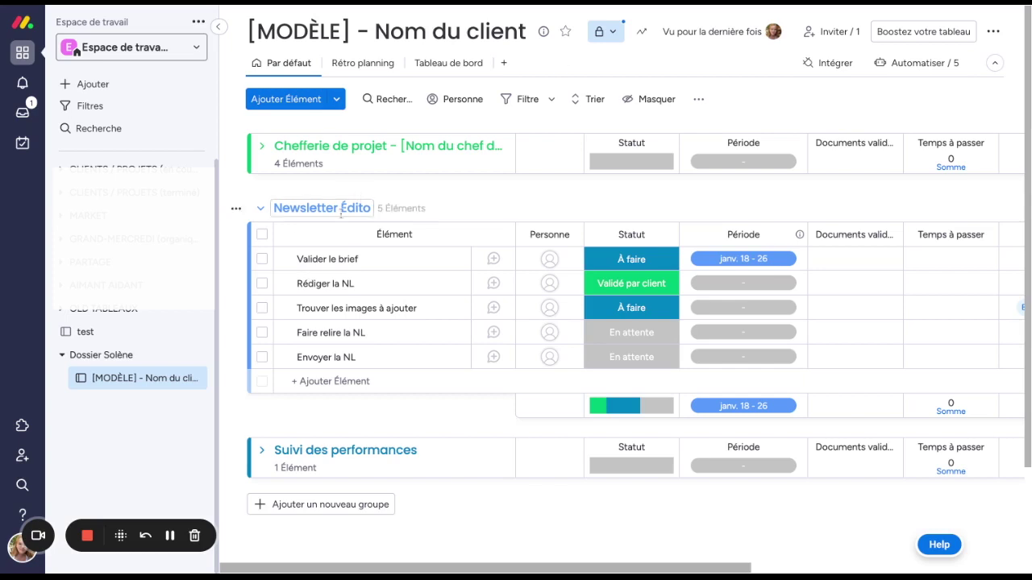
Step: Collapse and re-expand the Newsletter Édito group, and check the board's Rétro planning view before returning to the default view
{"action": "left_click", "coordinate": [260, 208]}
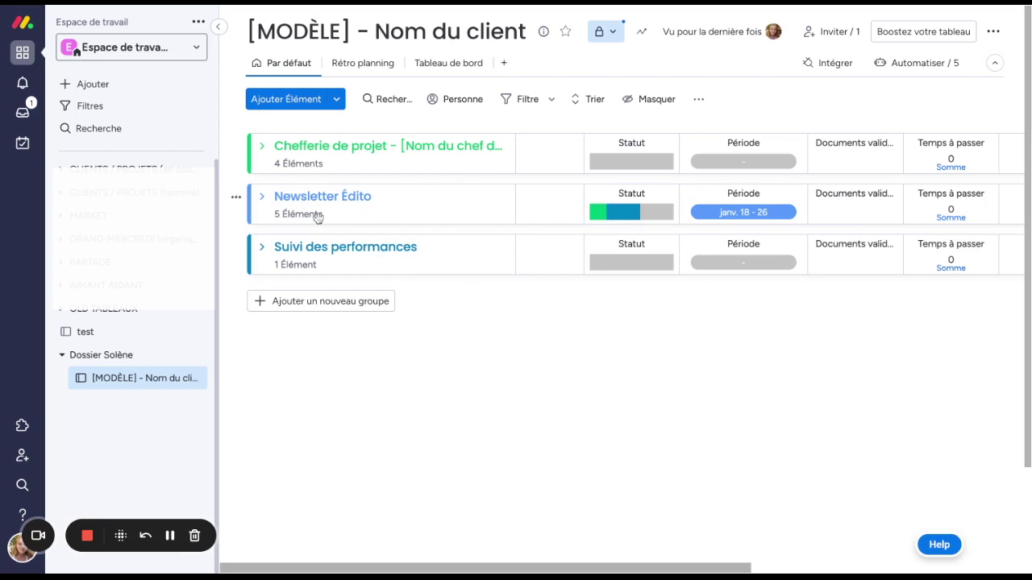
{"action": "left_click", "coordinate": [263, 197]}
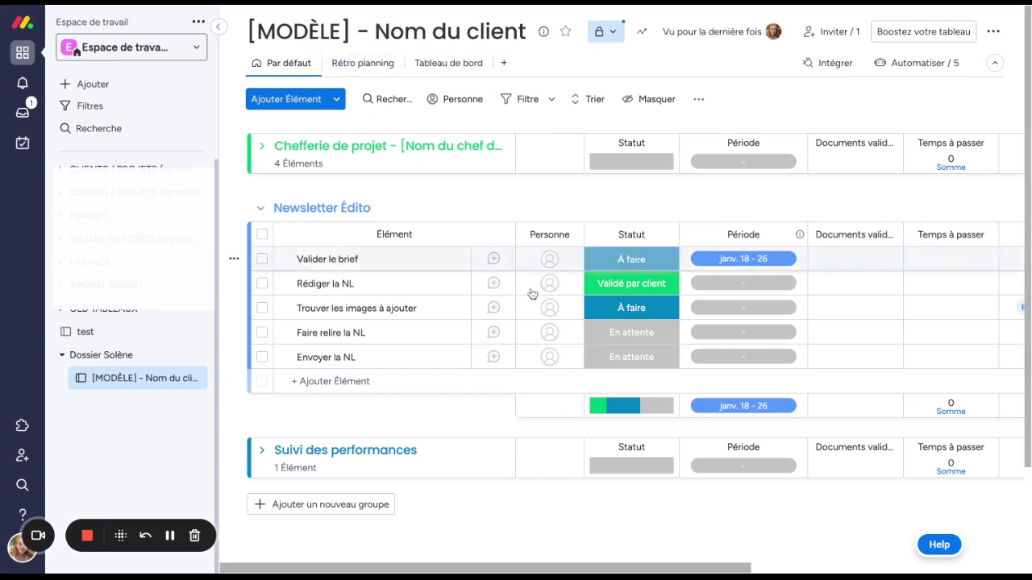
{"action": "left_click", "coordinate": [346, 62]}
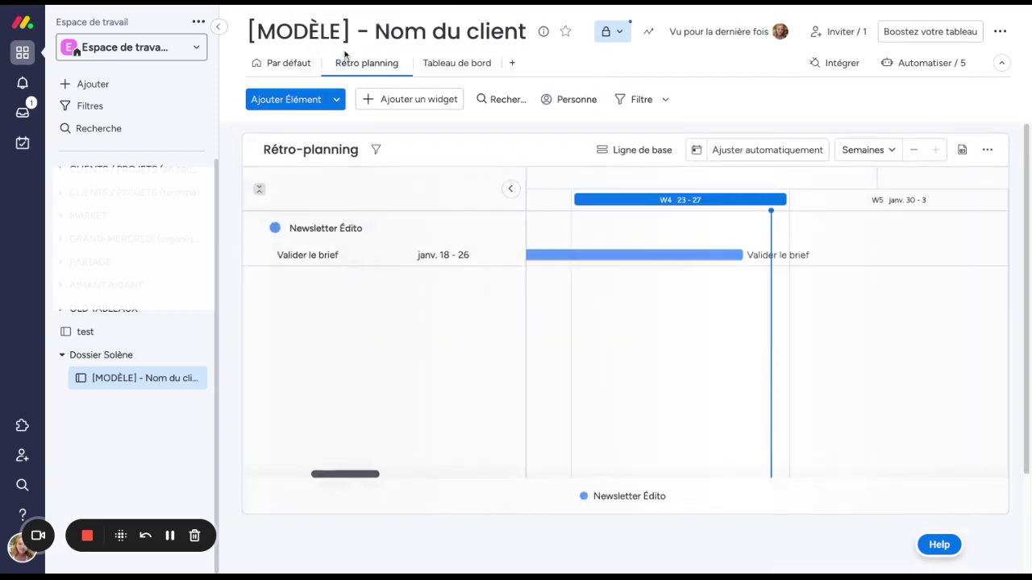
{"action": "left_click", "coordinate": [277, 64]}
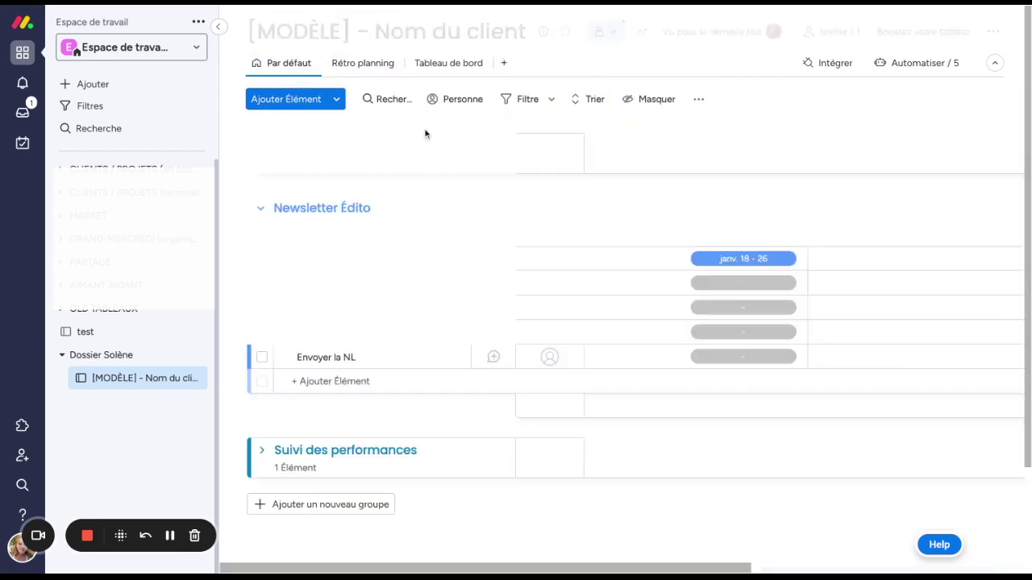
Step: Set the Période of the Rédiger la NL item in Newsletter Édito to January 26–28, 2023
{"action": "left_click", "coordinate": [735, 283]}
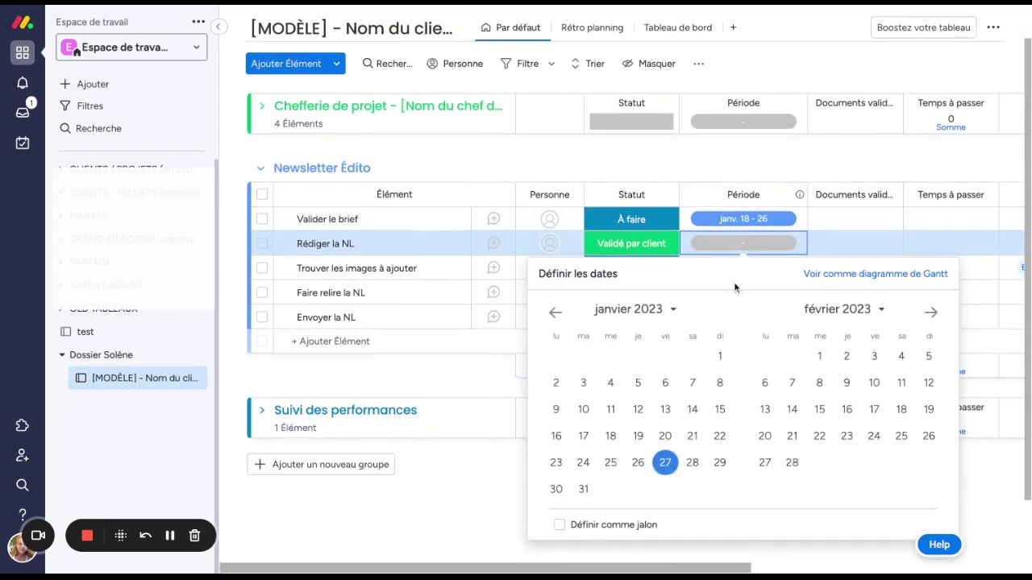
{"action": "left_click", "coordinate": [638, 462]}
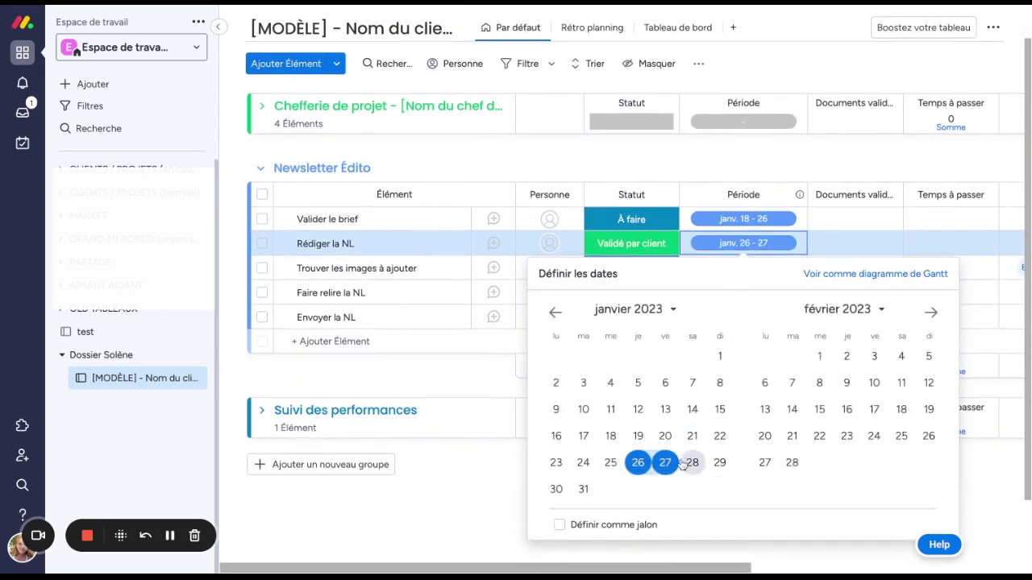
{"action": "left_click", "coordinate": [693, 463]}
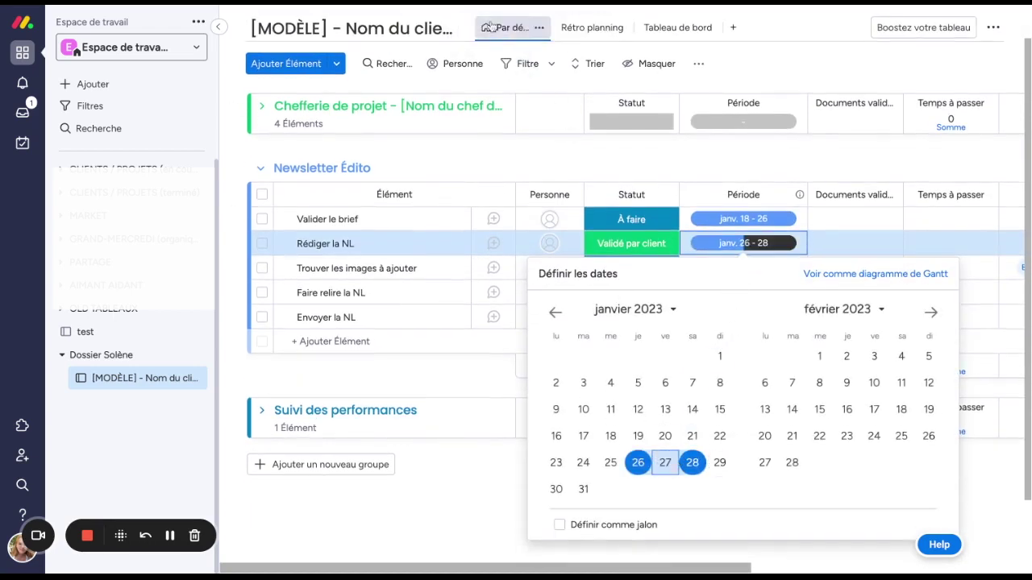
Step: Review the Rétro planning and Tableau de bord views, and return to the board's default view
{"action": "left_click", "coordinate": [587, 28]}
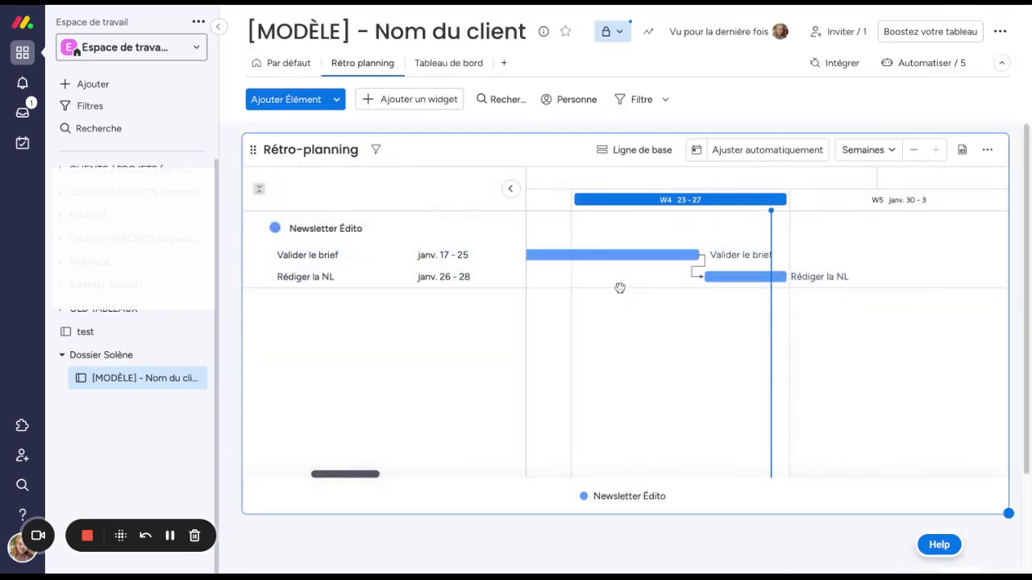
{"action": "left_click", "coordinate": [458, 71]}
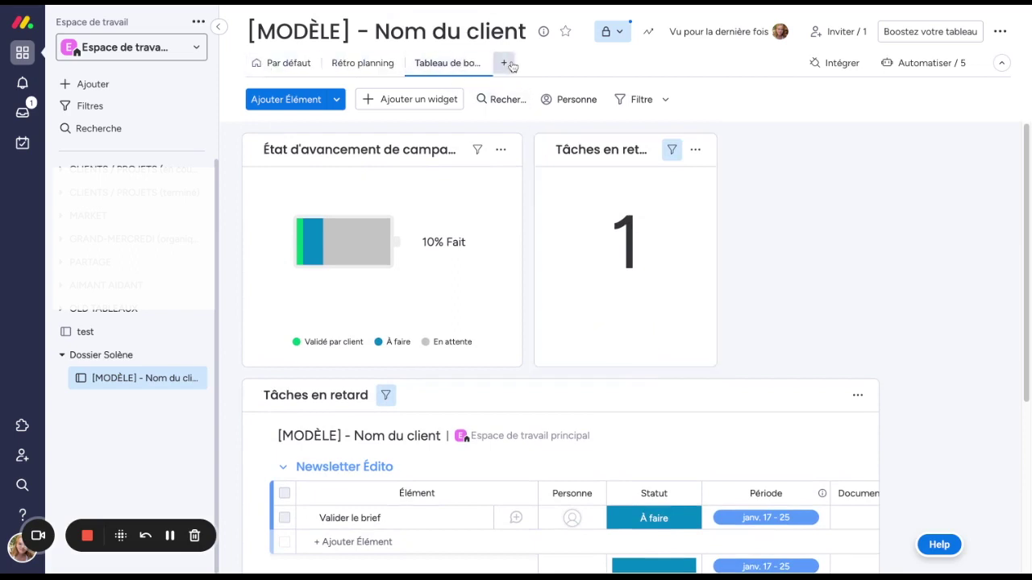
{"action": "left_click", "coordinate": [289, 64]}
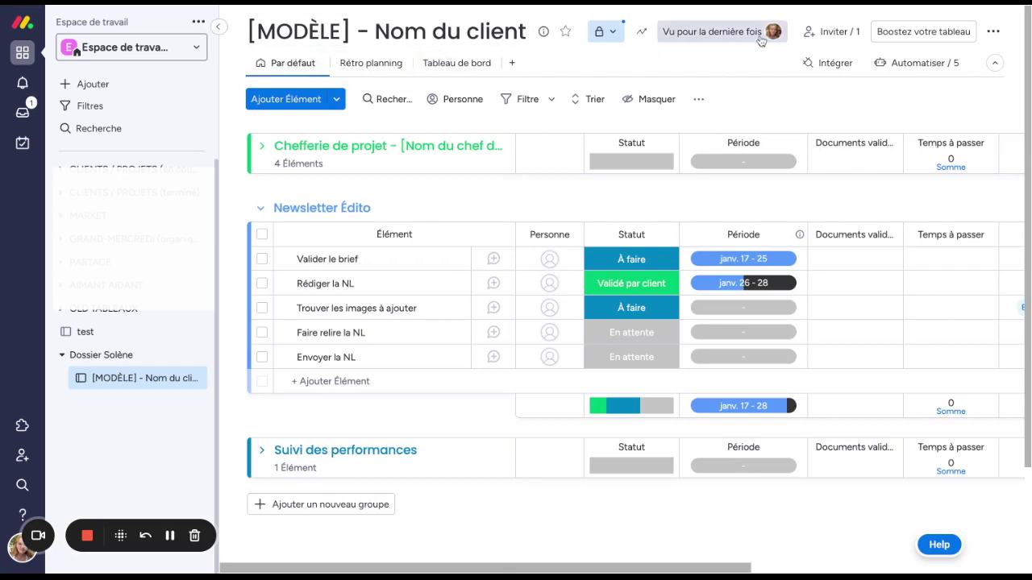
Step: Save the [MODÈLE] - Nom du client board as a template
{"action": "left_click", "coordinate": [992, 32]}
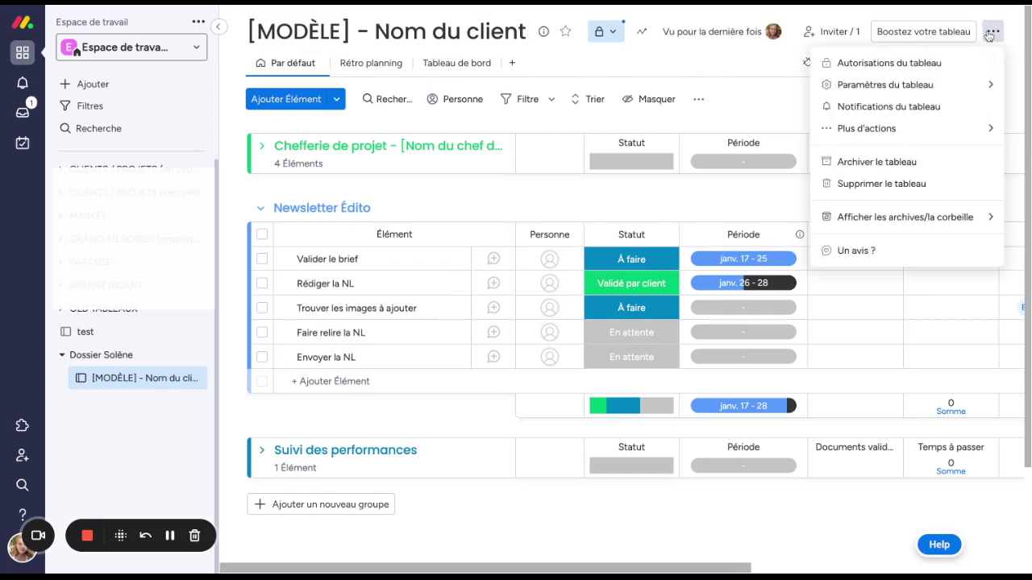
{"action": "mouse_move", "coordinate": [945, 137]}
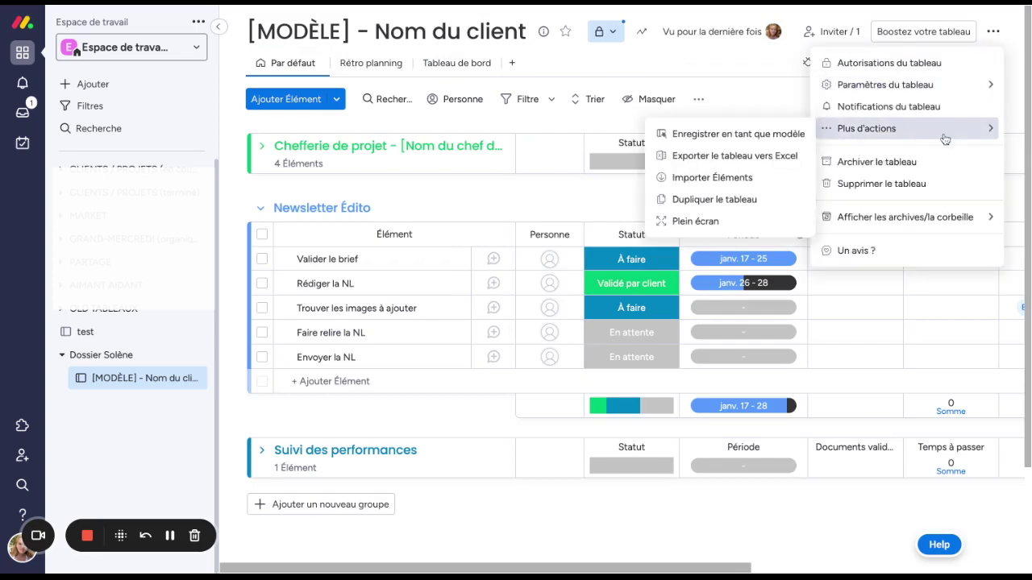
{"action": "left_click", "coordinate": [799, 138]}
{"action": "left_click", "coordinate": [591, 453]}
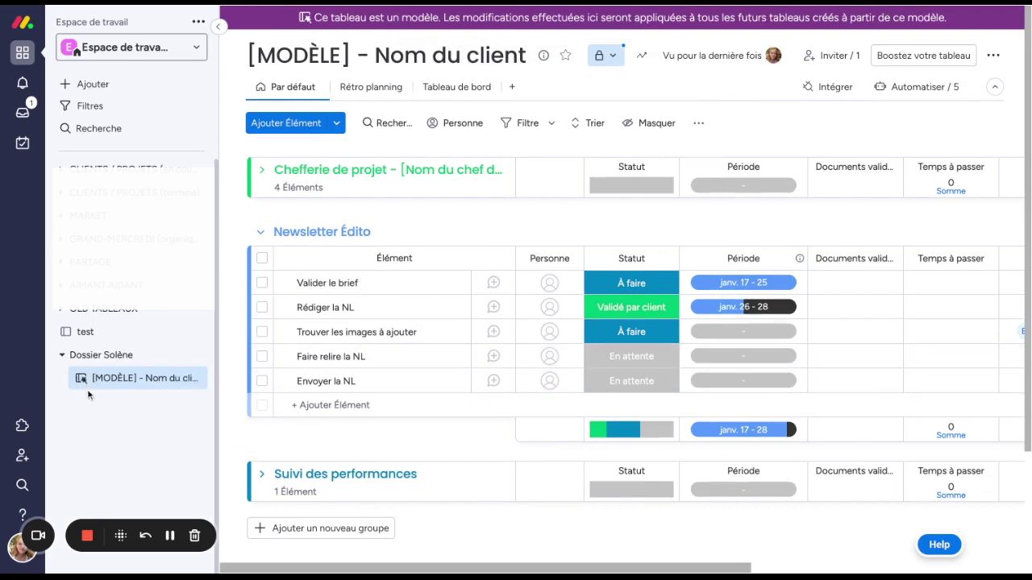
Step: Create a new Principal board named Test pour vidéo in the folder that holds the template board
{"action": "mouse_move", "coordinate": [84, 387]}
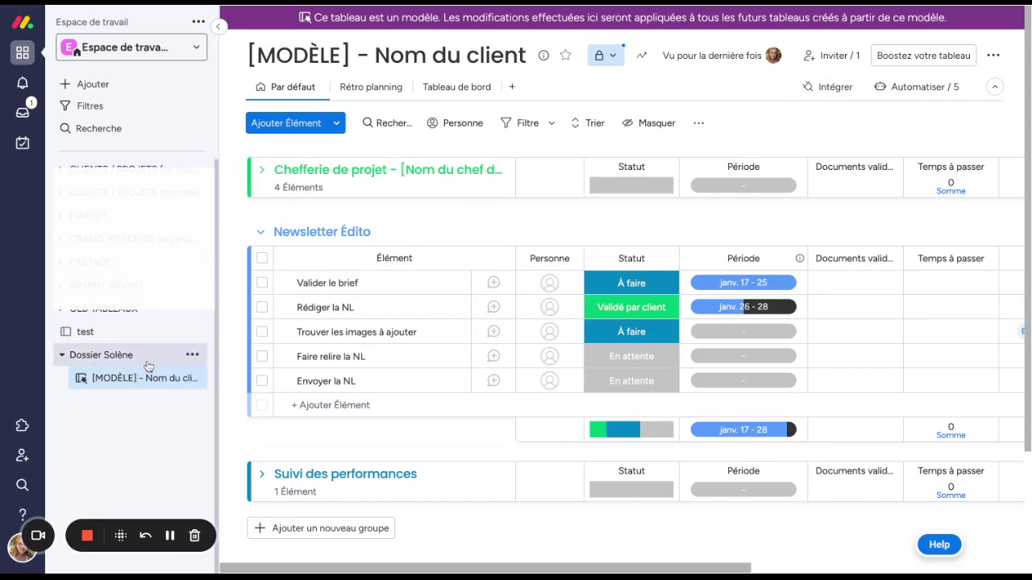
{"action": "left_click", "coordinate": [192, 355]}
{"action": "mouse_move", "coordinate": [270, 436]}
{"action": "left_click", "coordinate": [411, 438]}
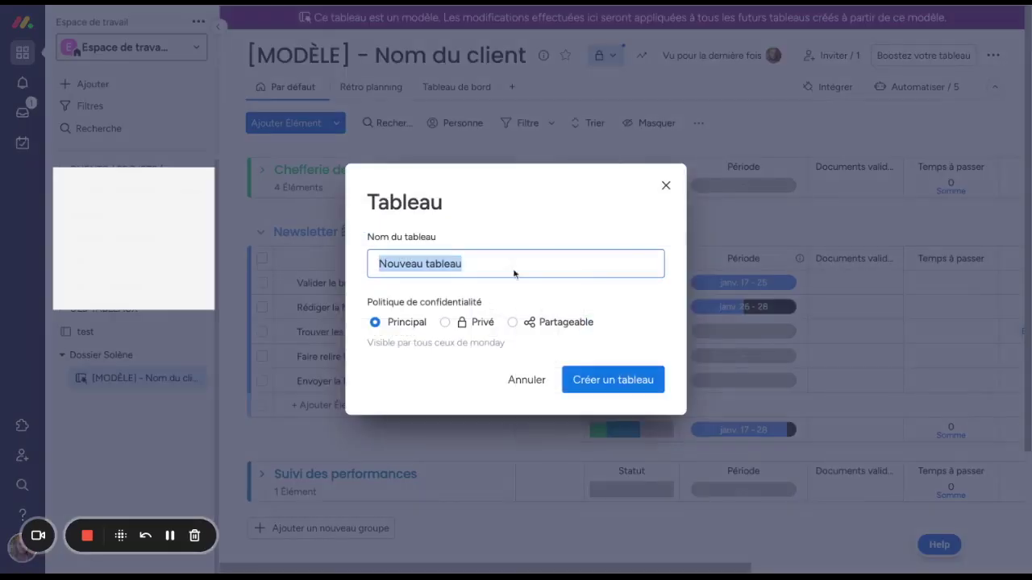
{"action": "type", "text": "Test pour vidéo"}
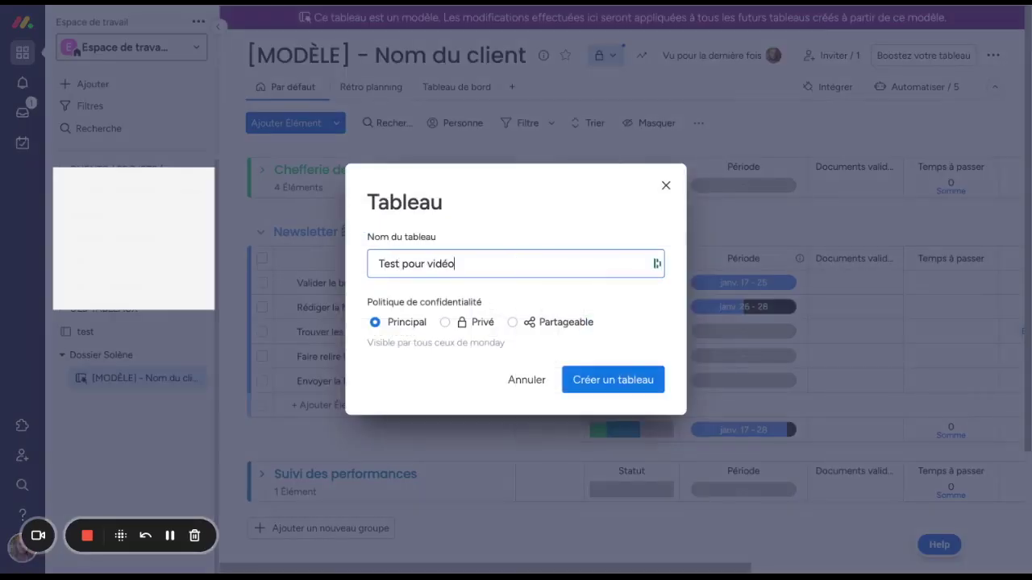
{"action": "key", "text": "Return"}
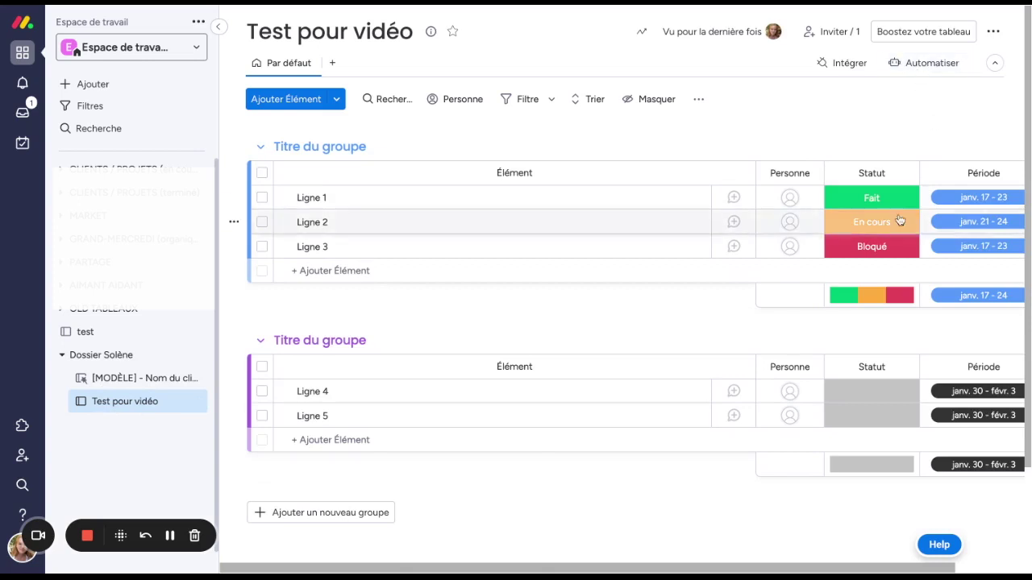
{"action": "scroll", "coordinate": [906, 143], "scroll_direction": "down", "scroll_amount": 1}
{"action": "scroll", "coordinate": [905, 143], "scroll_direction": "up", "scroll_amount": 1}
{"action": "scroll", "coordinate": [849, 203], "scroll_direction": "down", "scroll_amount": 1}
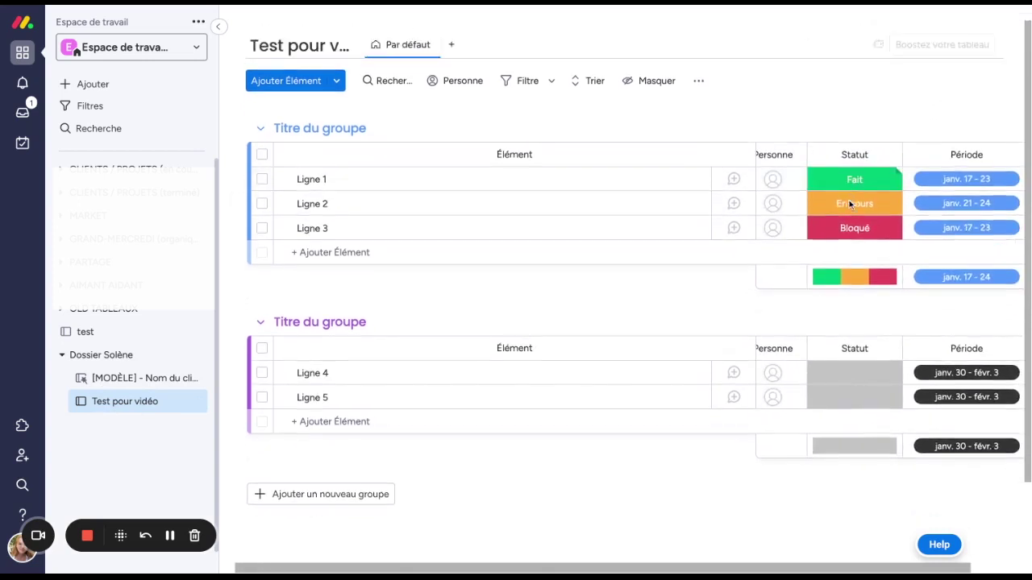
{"action": "scroll", "coordinate": [849, 200], "scroll_direction": "down", "scroll_amount": 1}
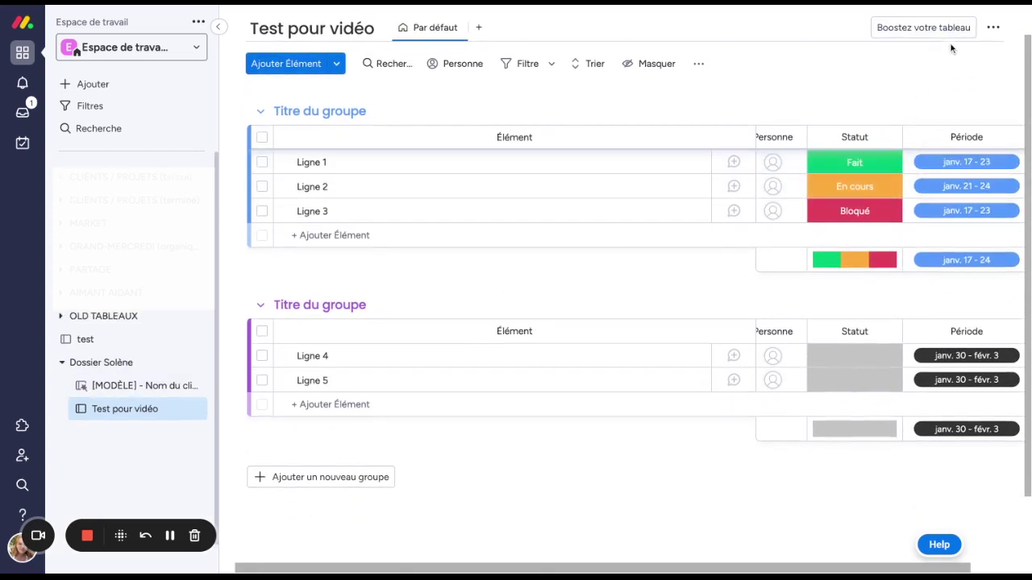
{"action": "scroll", "coordinate": [971, 78], "scroll_direction": "up", "scroll_amount": 2}
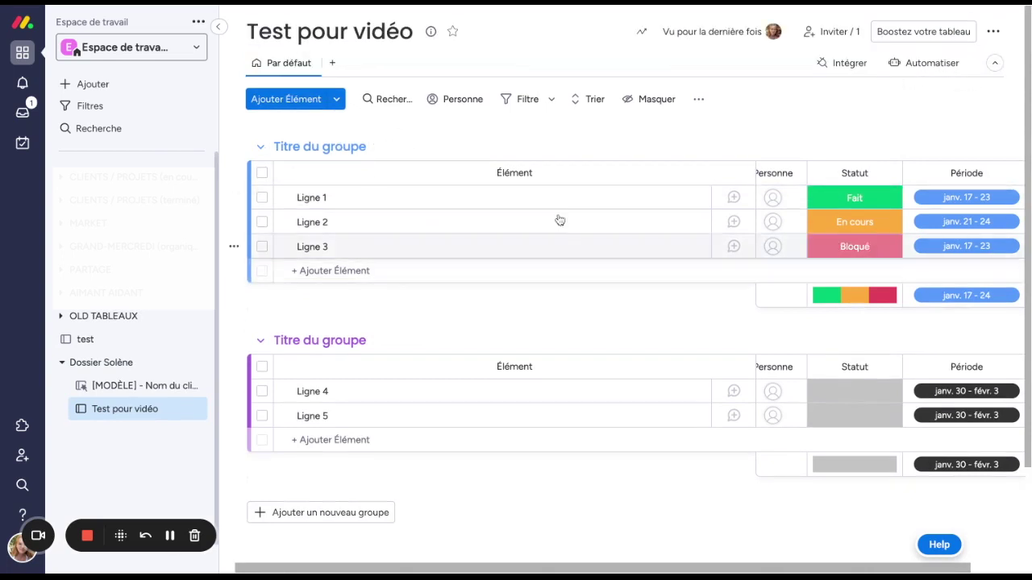
Step: Start a custom automation on the Test pour vidéo board, triggered when Statut changes to Fait
{"action": "left_click", "coordinate": [940, 65]}
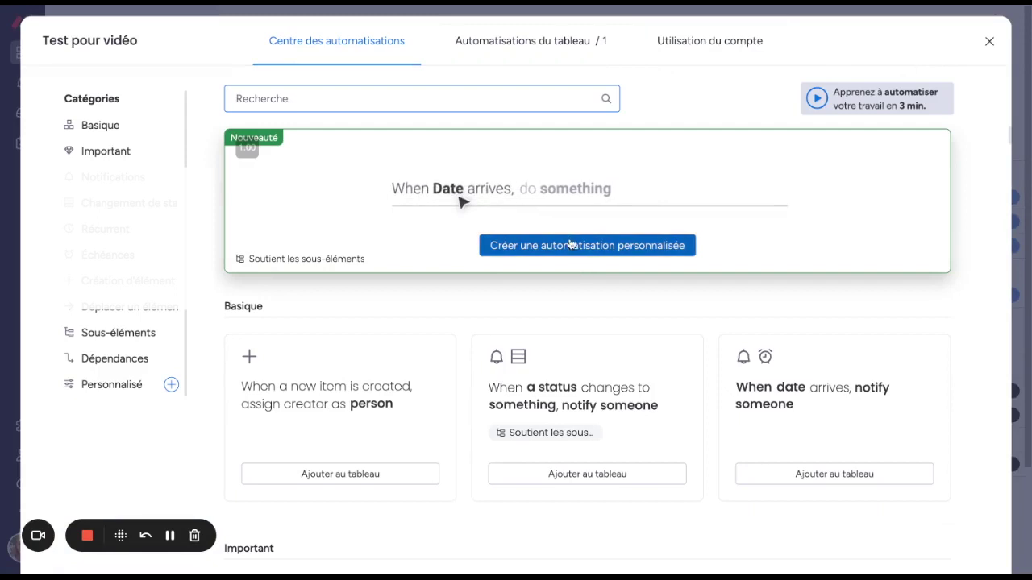
{"action": "left_click", "coordinate": [570, 246]}
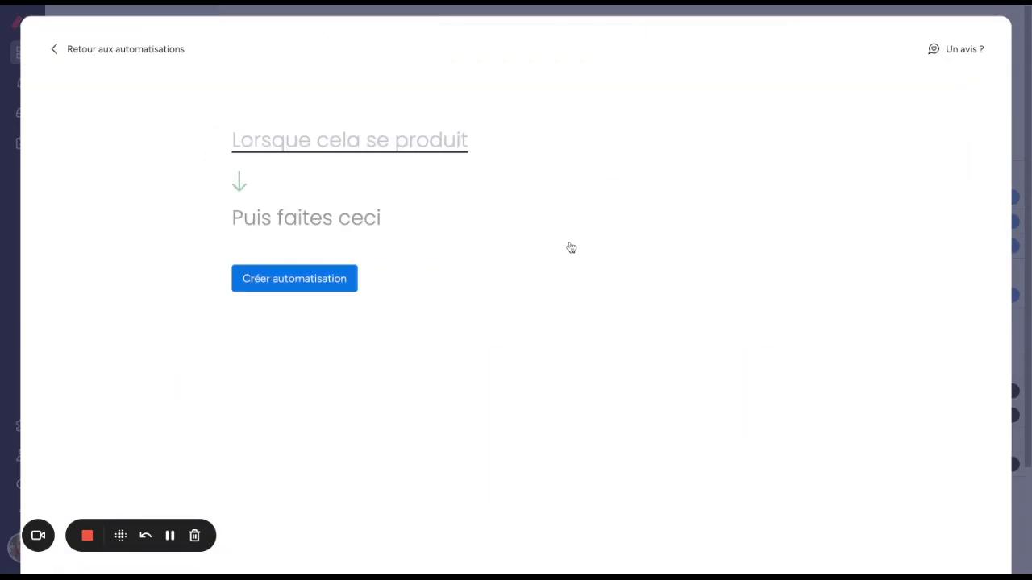
{"action": "left_click", "coordinate": [374, 141]}
{"action": "left_click", "coordinate": [330, 226]}
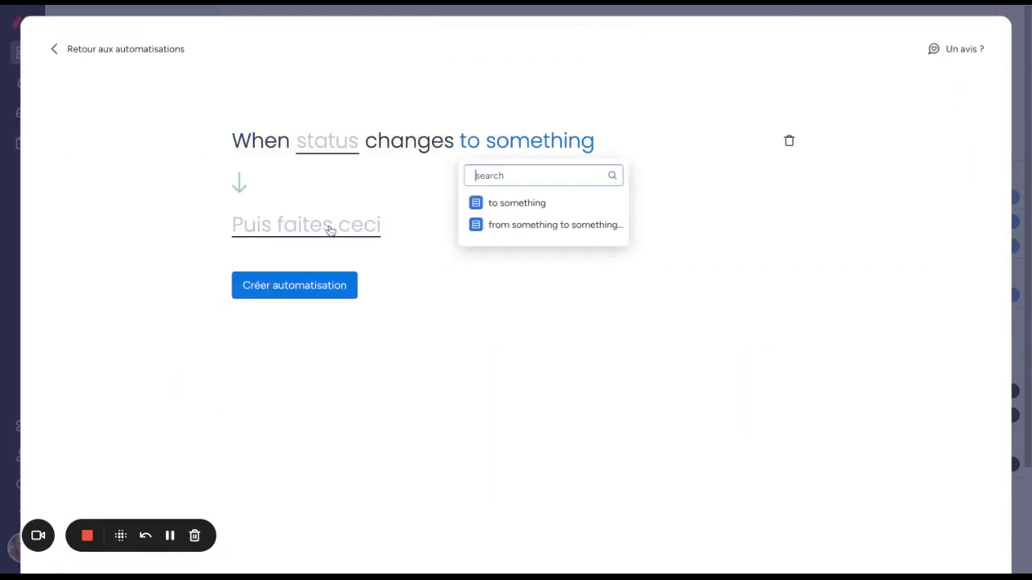
{"action": "left_click", "coordinate": [339, 138]}
{"action": "left_click", "coordinate": [339, 199]}
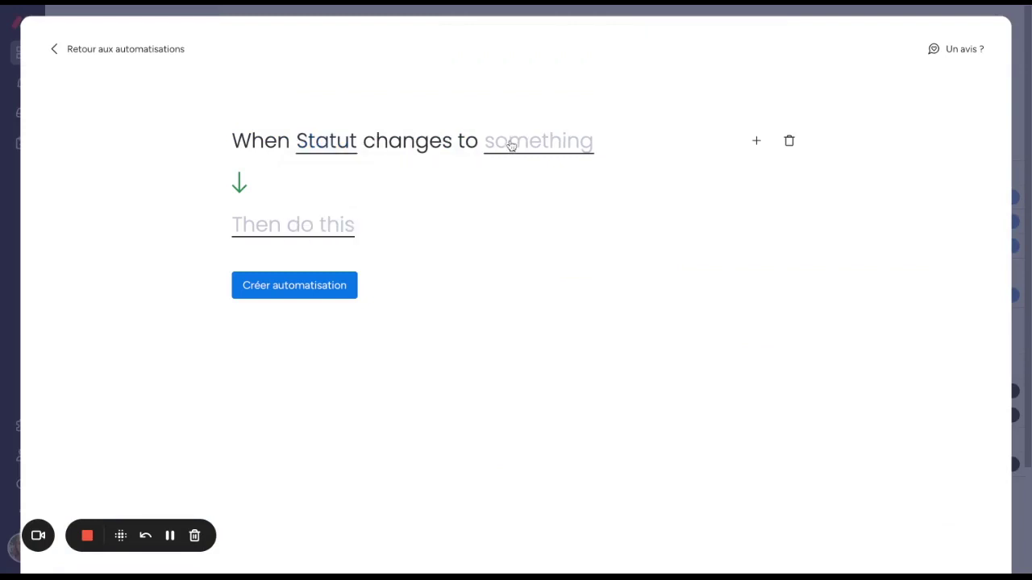
{"action": "left_click", "coordinate": [511, 143]}
{"action": "left_click", "coordinate": [530, 278]}
Step: Set the automation's action to create a board from a template
{"action": "left_click", "coordinate": [353, 235]}
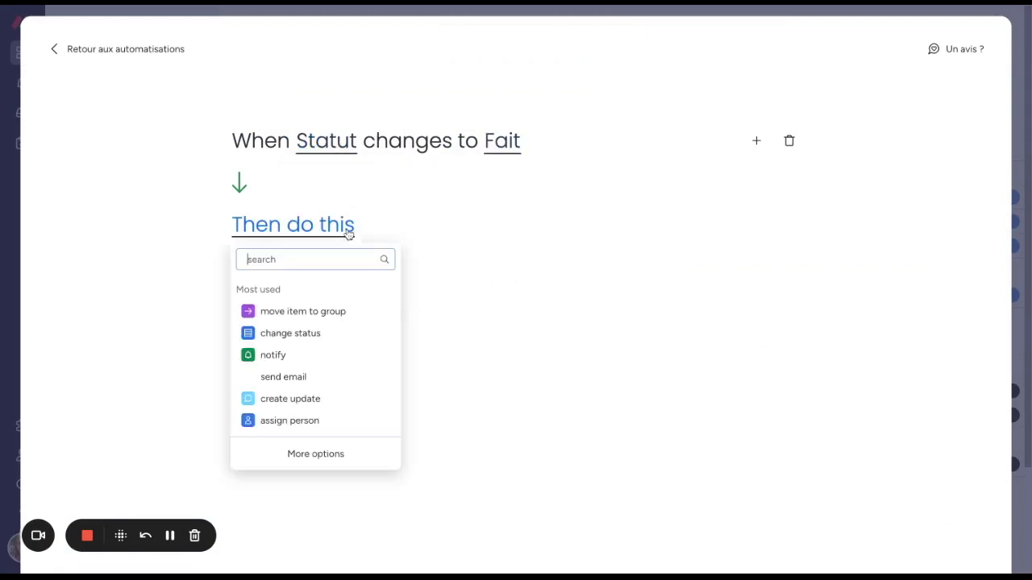
{"action": "type", "text": "cr"}
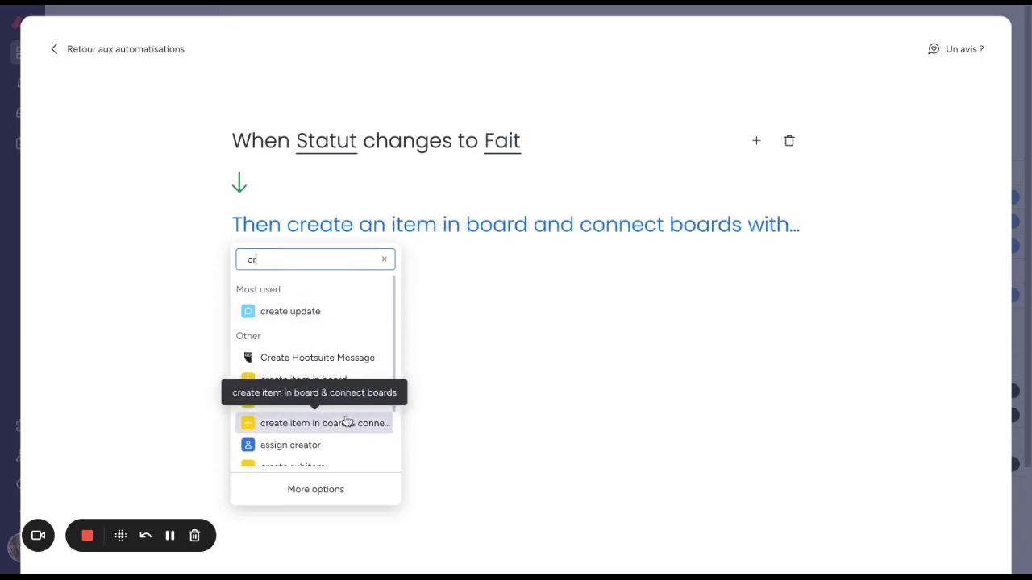
{"action": "scroll", "coordinate": [339, 393], "scroll_direction": "down", "scroll_amount": 2}
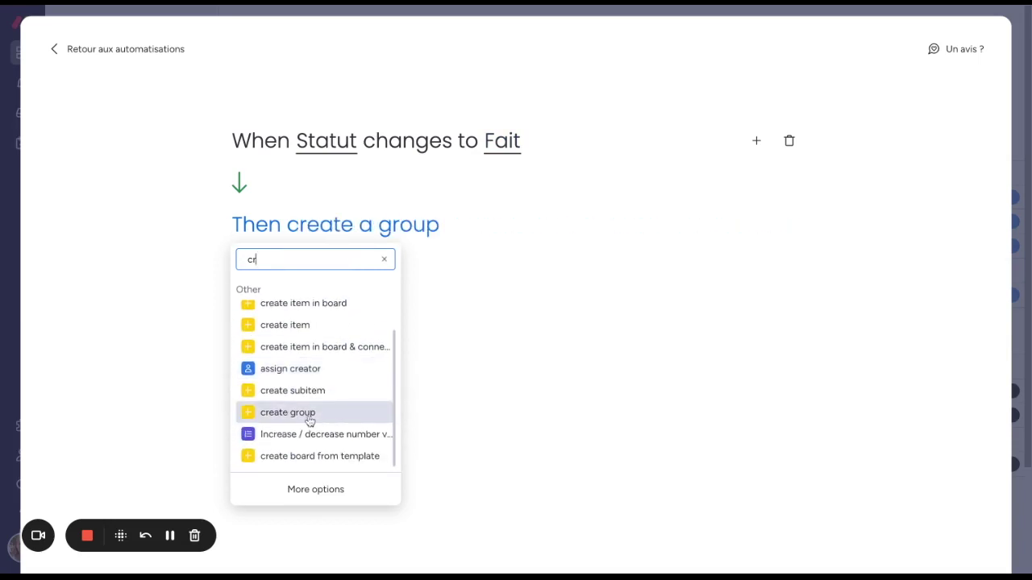
{"action": "left_click", "coordinate": [331, 462]}
Step: Base the automation's board on the [MODÈLE] - Nom du client template, name it Test blabla, and create the automation
{"action": "left_click", "coordinate": [414, 230]}
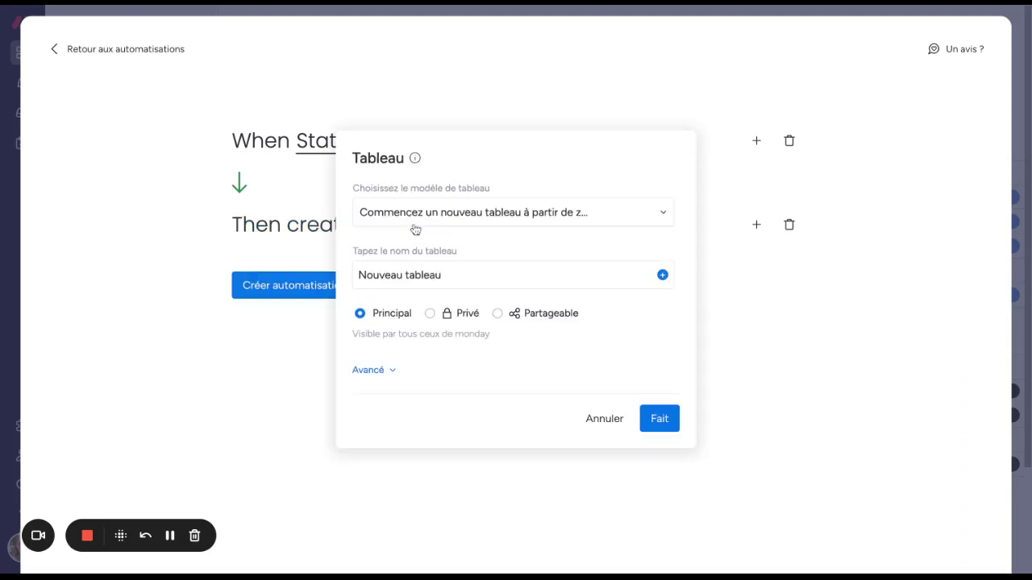
{"action": "left_click", "coordinate": [519, 212]}
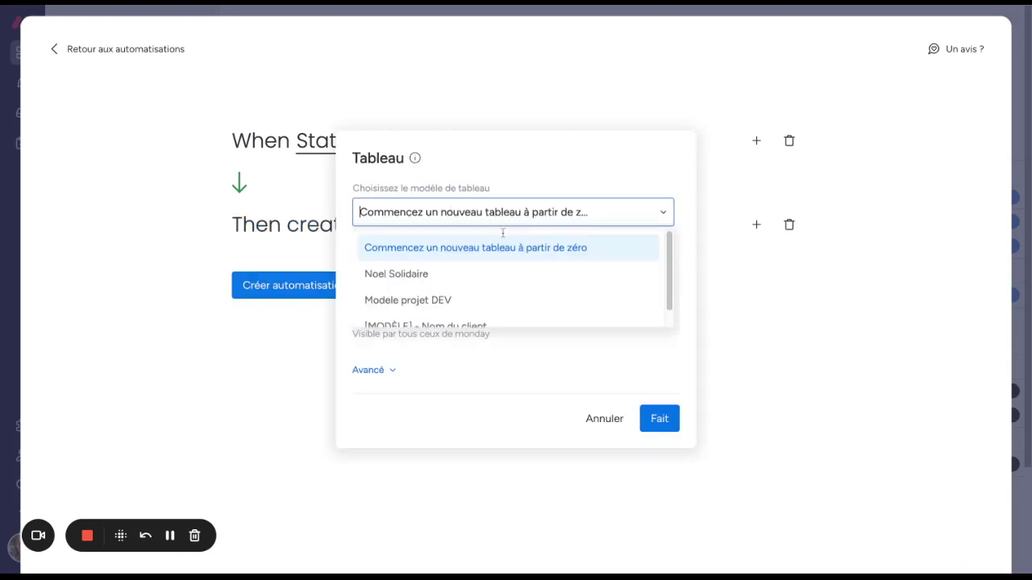
{"action": "scroll", "coordinate": [467, 295], "scroll_direction": "down", "scroll_amount": 1}
{"action": "left_click", "coordinate": [452, 309]}
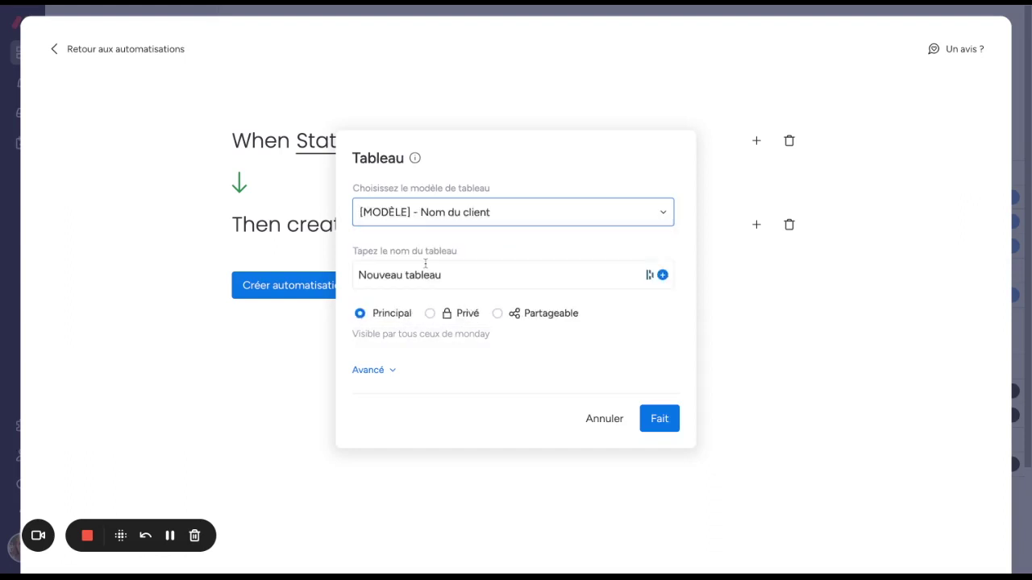
{"action": "left_click_drag", "start_coordinate": [500, 274], "coordinate": [345, 278]}
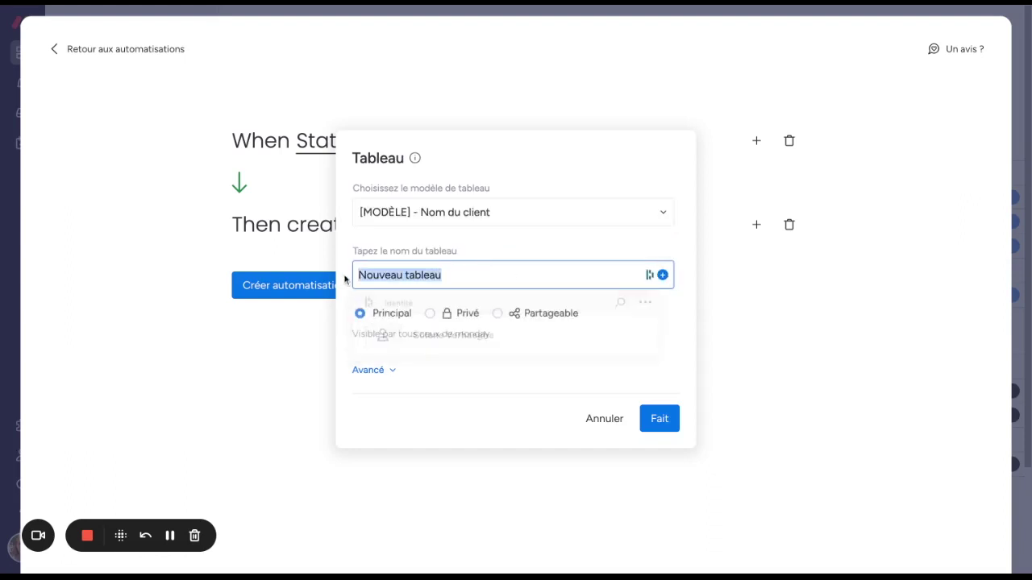
{"action": "type", "text": "Test bma"}
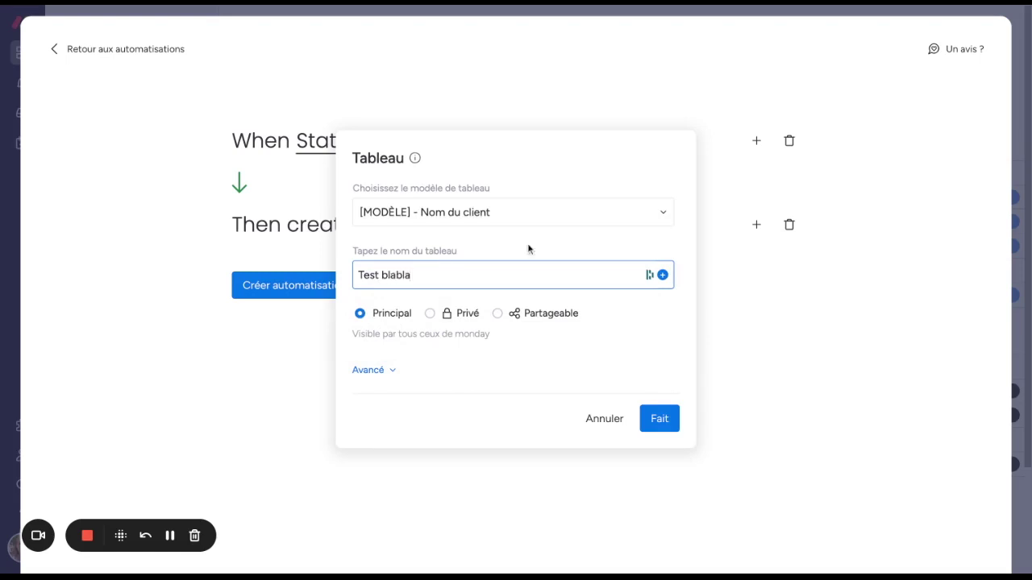
{"action": "left_click", "coordinate": [645, 421]}
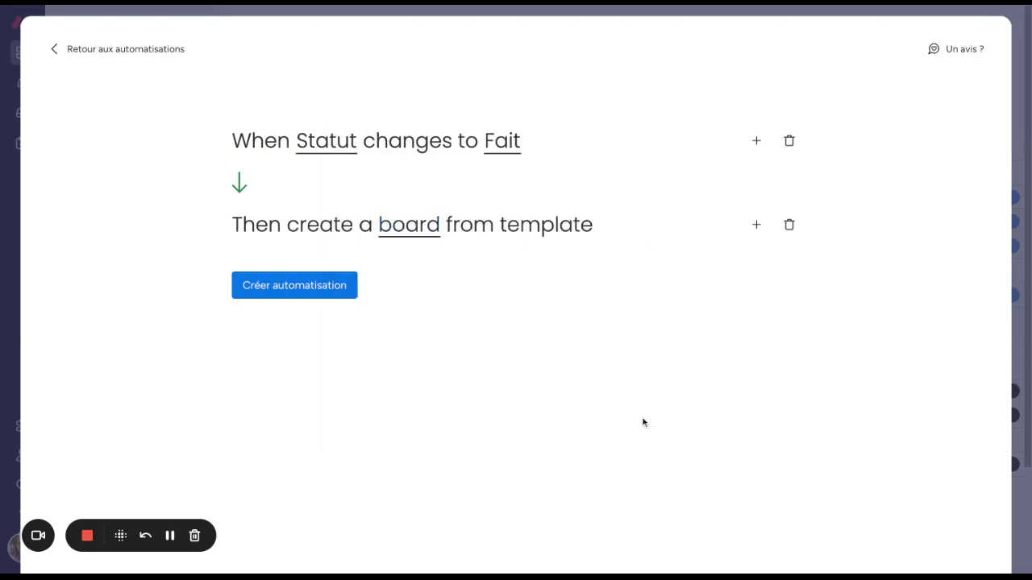
{"action": "left_click", "coordinate": [321, 299]}
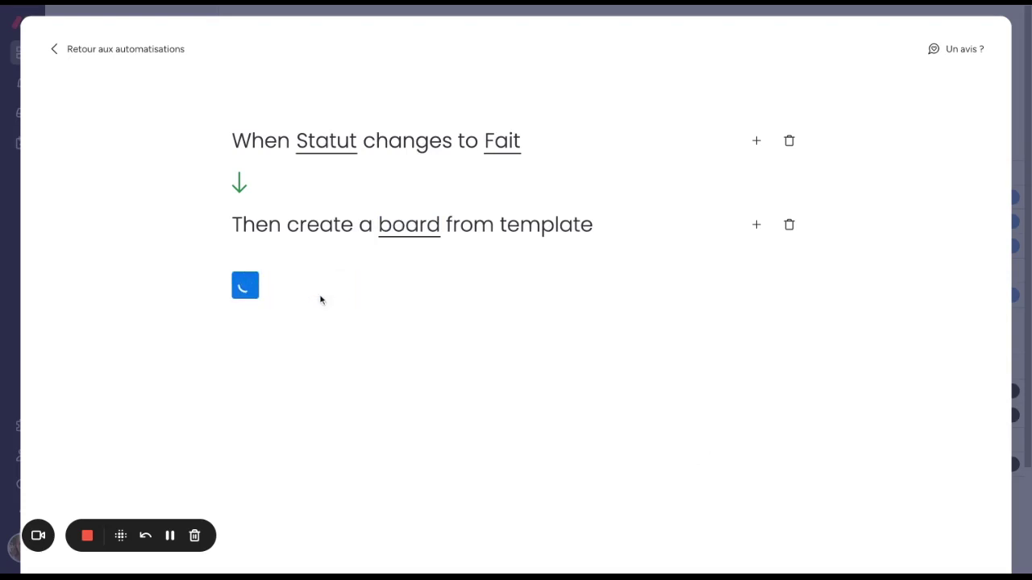
{"action": "left_click", "coordinate": [986, 43]}
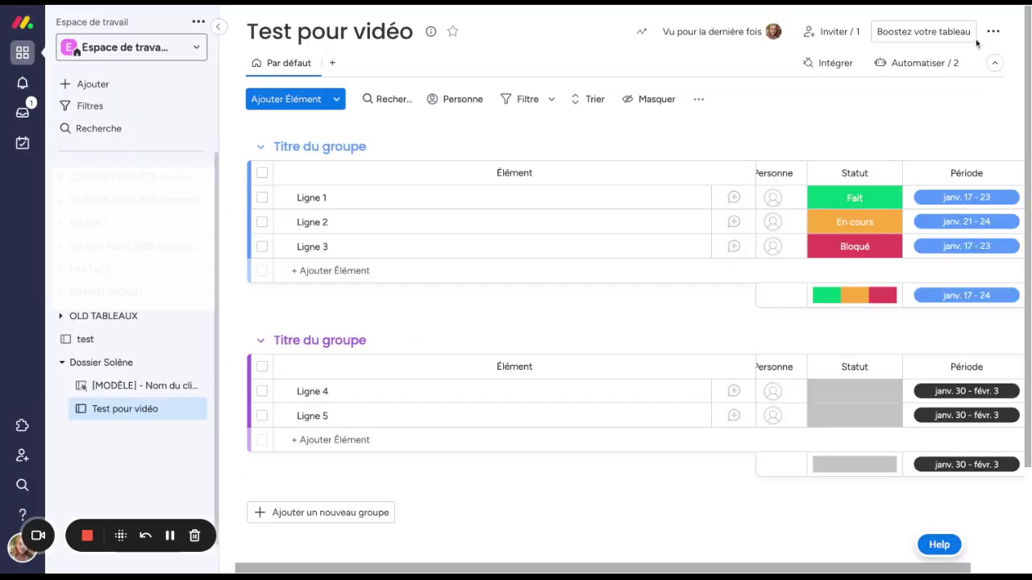
Step: Change the Statut of Ligne 2 to Fait to trigger the automation, and open the resulting Test blabla board
{"action": "left_click", "coordinate": [882, 220]}
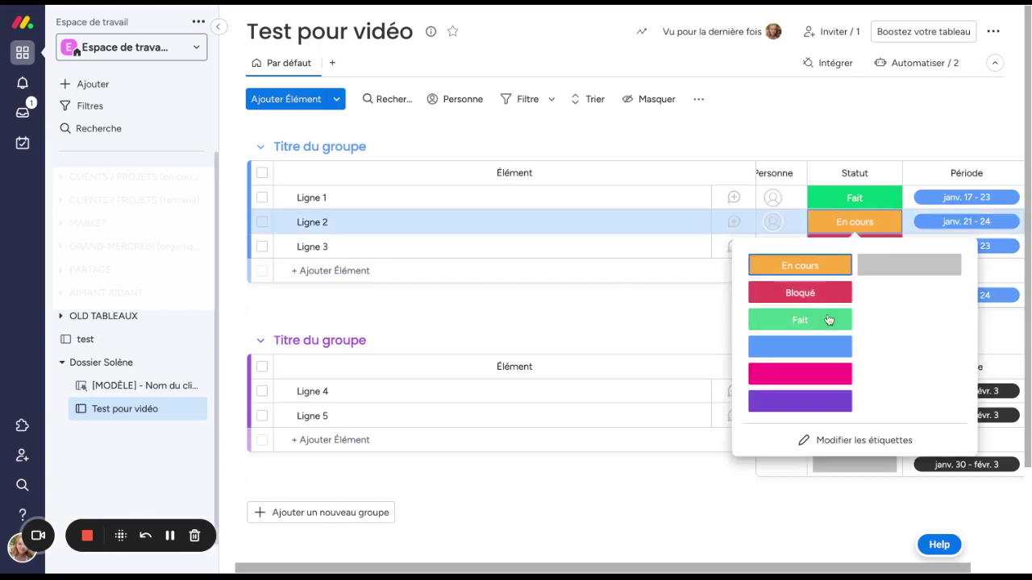
{"action": "left_click", "coordinate": [825, 320]}
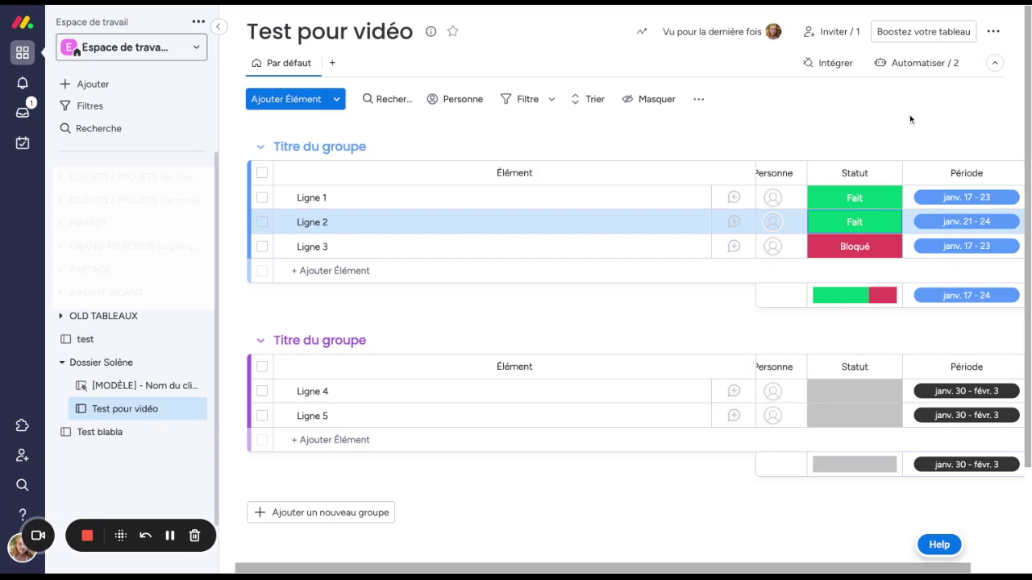
{"action": "left_click", "coordinate": [100, 436]}
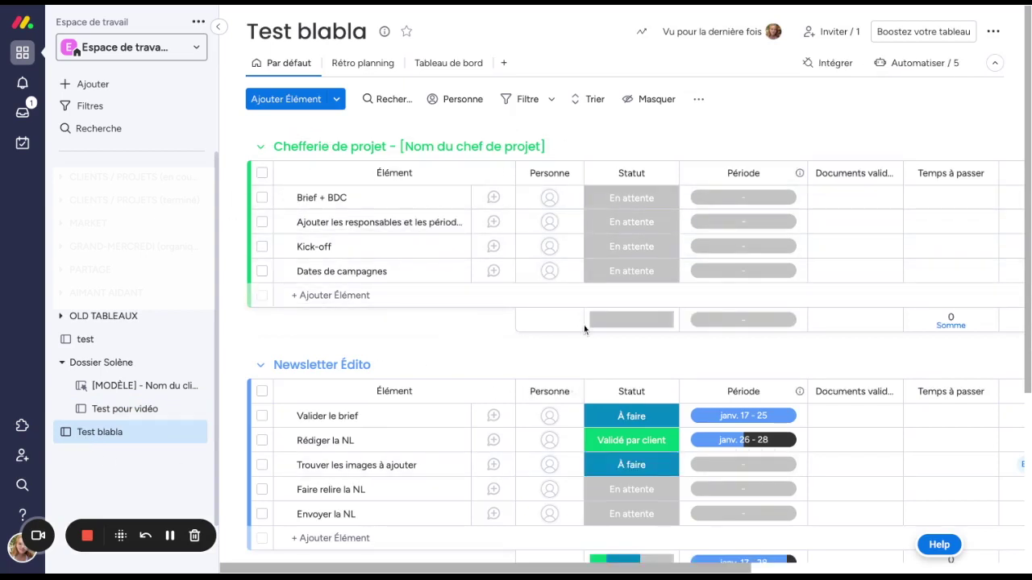
Step: Clear the Période dates of Valider le brief and Rédiger la NL in the Newsletter Édito group of Test blabla
{"action": "scroll", "coordinate": [604, 371], "scroll_direction": "down", "scroll_amount": 2}
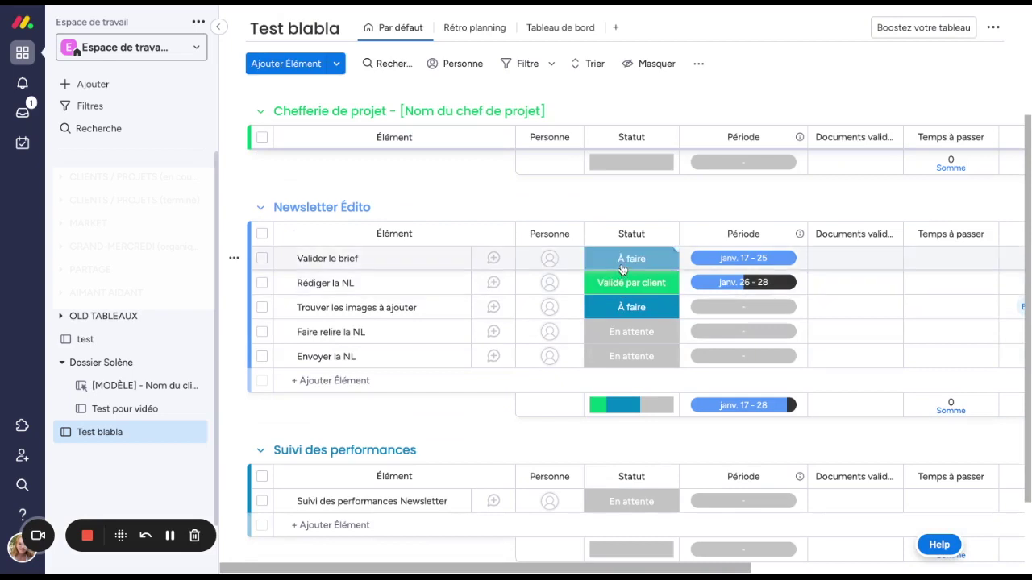
{"action": "left_click", "coordinate": [792, 258]}
{"action": "left_click", "coordinate": [793, 282]}
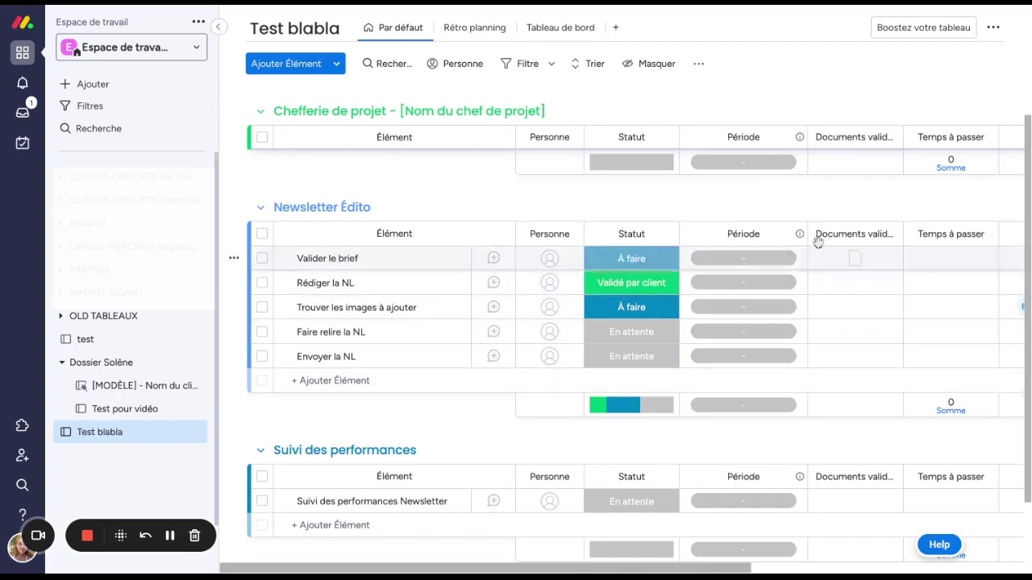
{"action": "scroll", "coordinate": [779, 298], "scroll_direction": "up", "scroll_amount": 1}
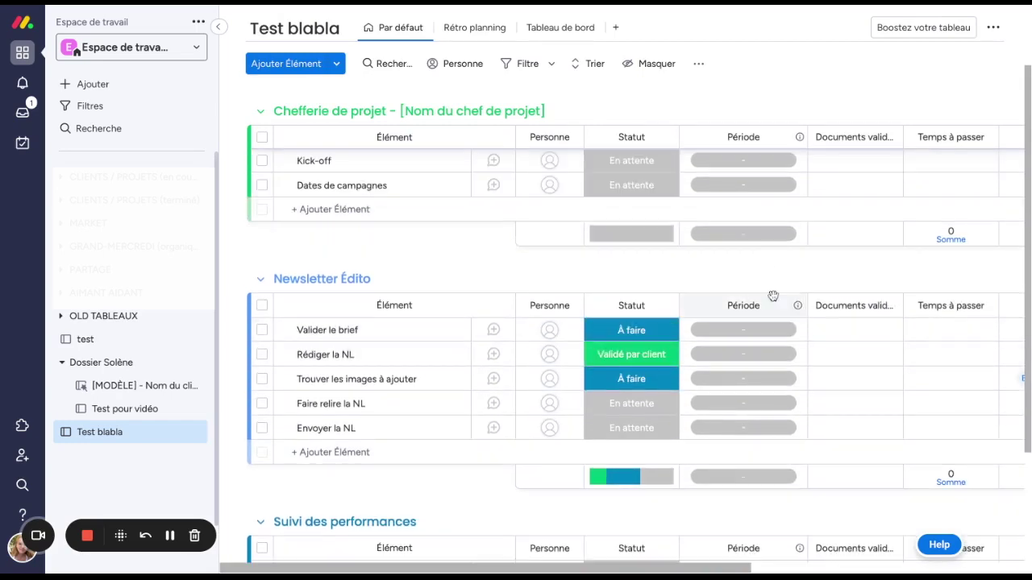
{"action": "scroll", "coordinate": [773, 294], "scroll_direction": "up", "scroll_amount": 2}
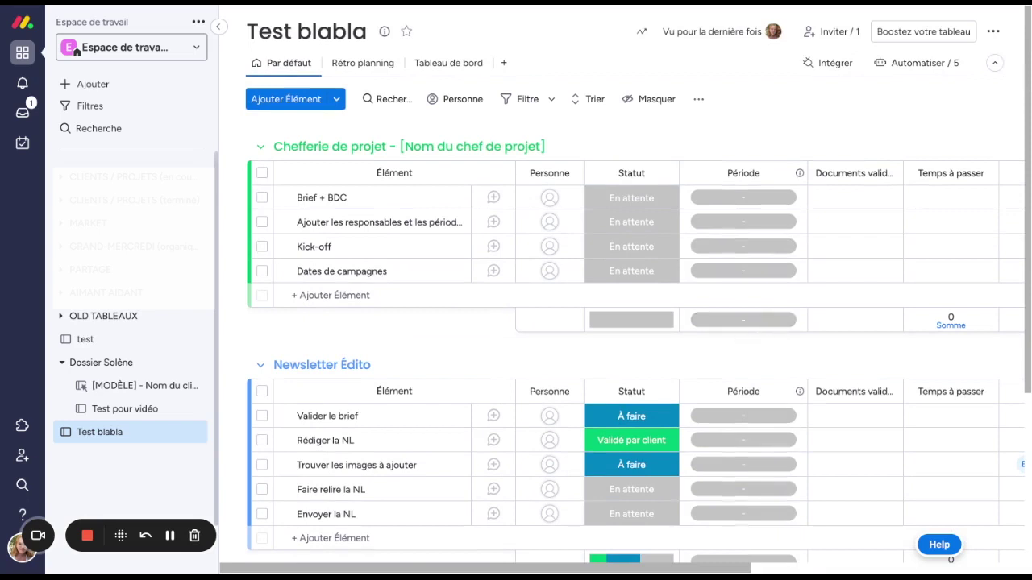
Step: Return to the [MODÈLE] - Nom du client template board, leaving the Statut of Valider le brief as it is
{"action": "left_click", "coordinate": [643, 418]}
{"action": "left_click", "coordinate": [848, 349]}
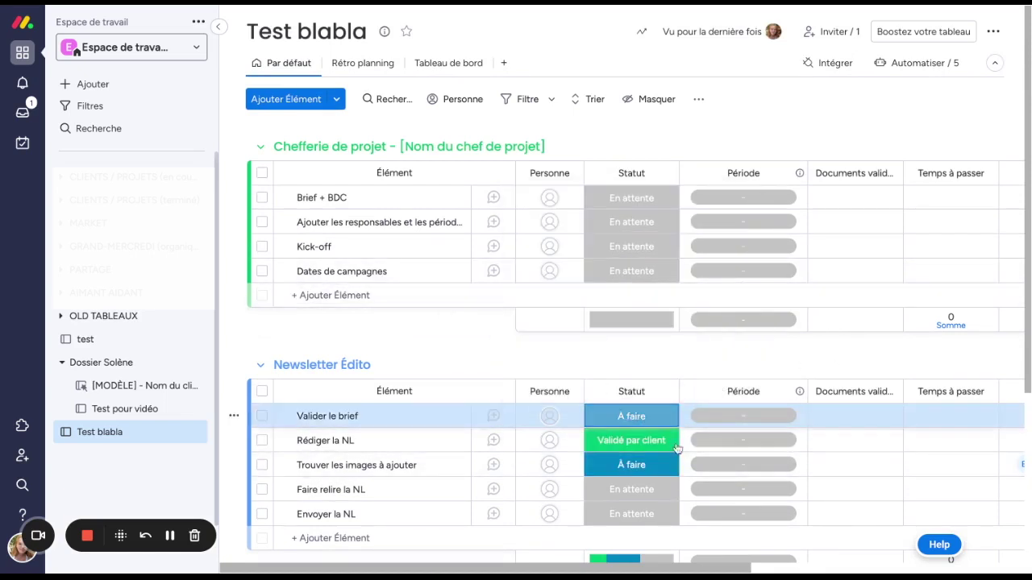
{"action": "left_click", "coordinate": [139, 388]}
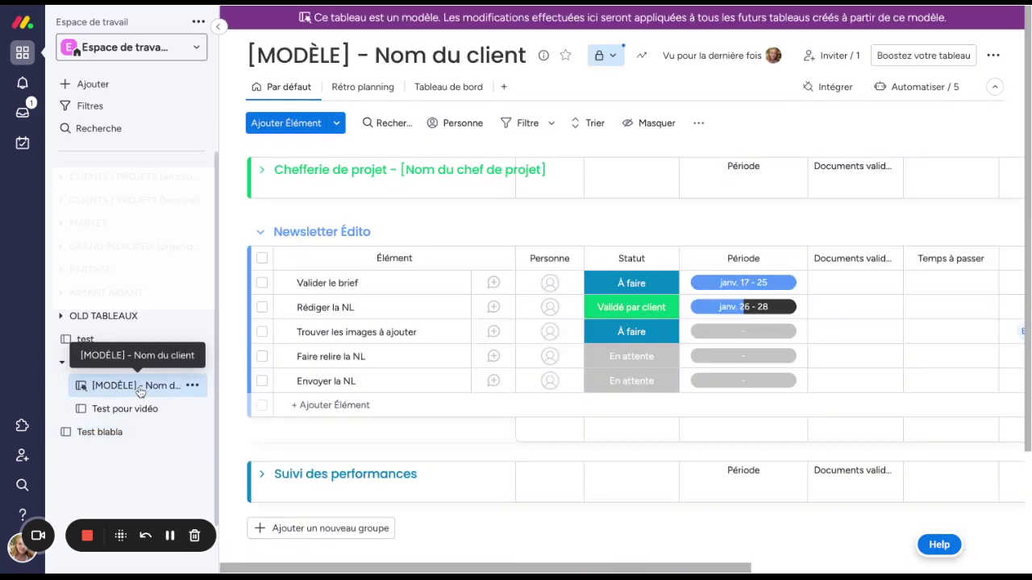